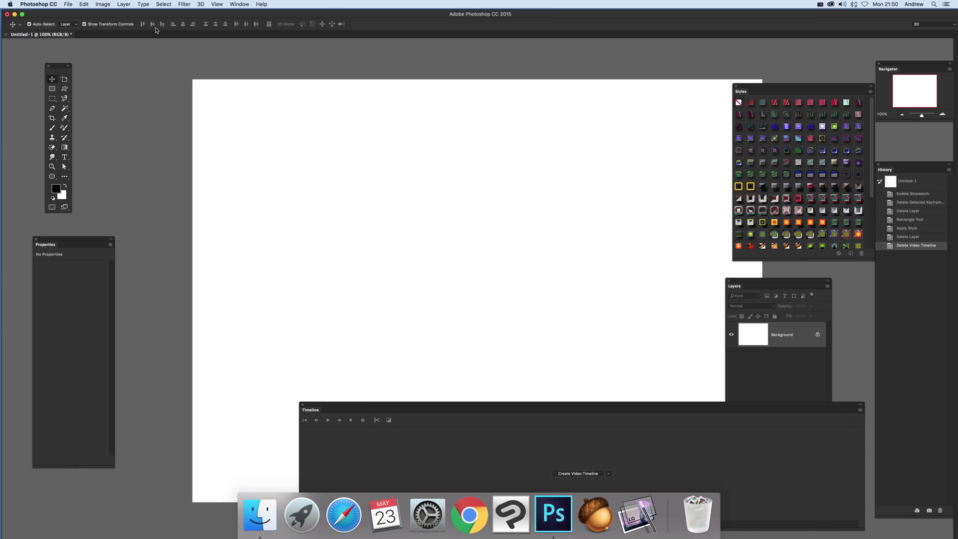
- Draw a tall rectangle on the canvas's left and apply the red diagonal-stripe style with drop shadow
left_click(52, 88)
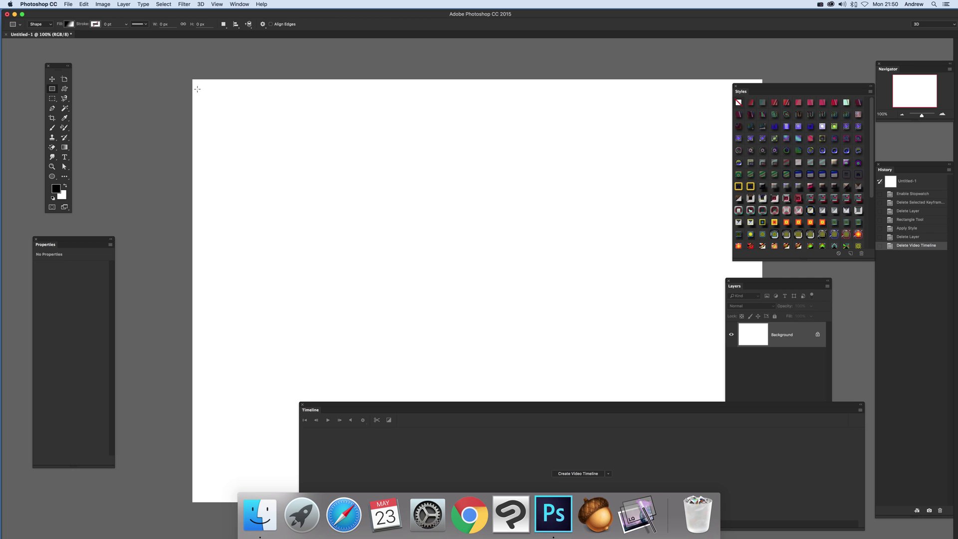
left_click_drag(201, 89, 298, 484)
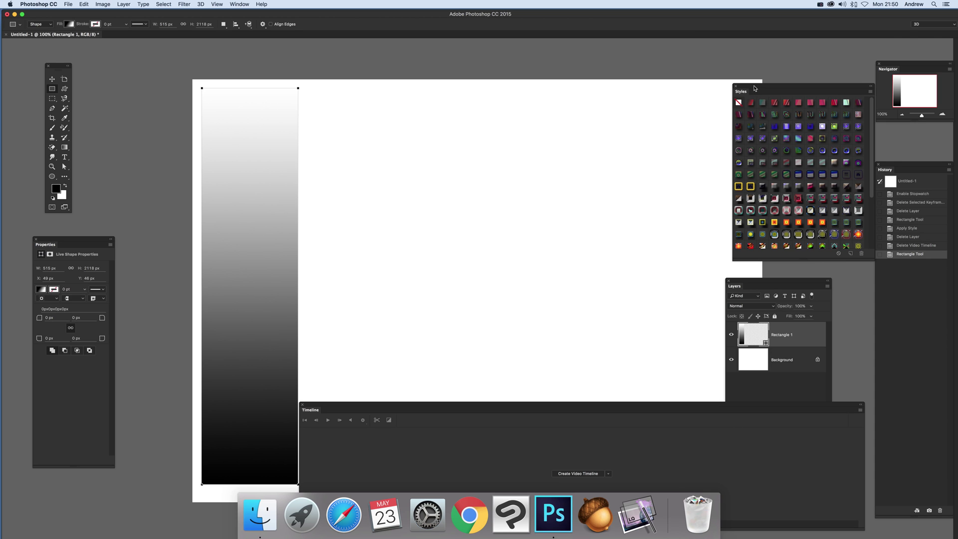
left_click_drag(756, 88, 744, 84)
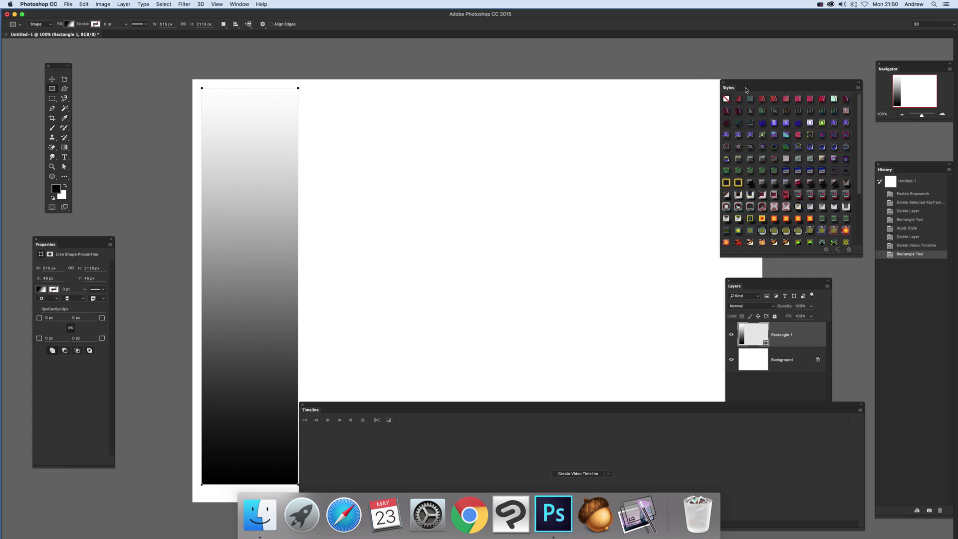
left_click(738, 98)
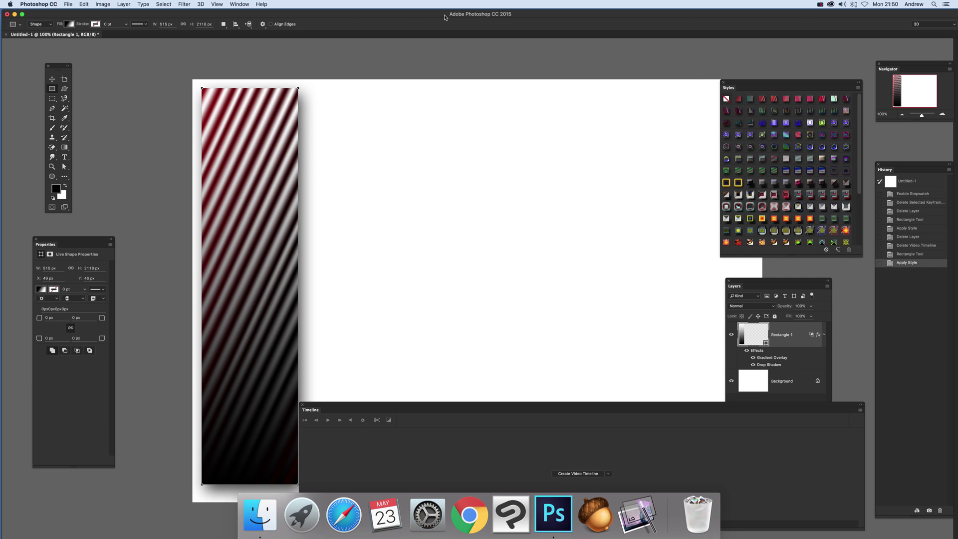
left_click(124, 4)
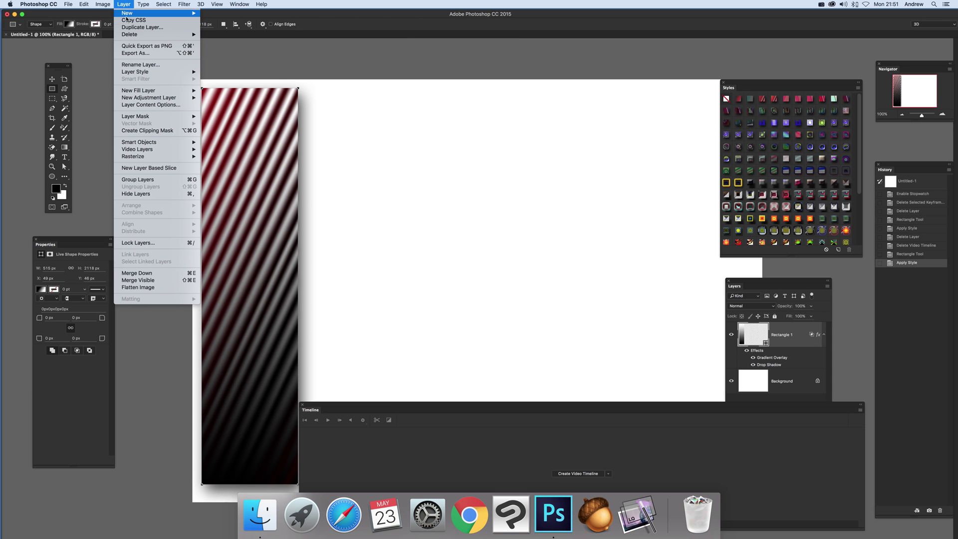
- Check the Layer Style Drop Shadow entry and move the Timeline panel higher up
mouse_move(126, 75)
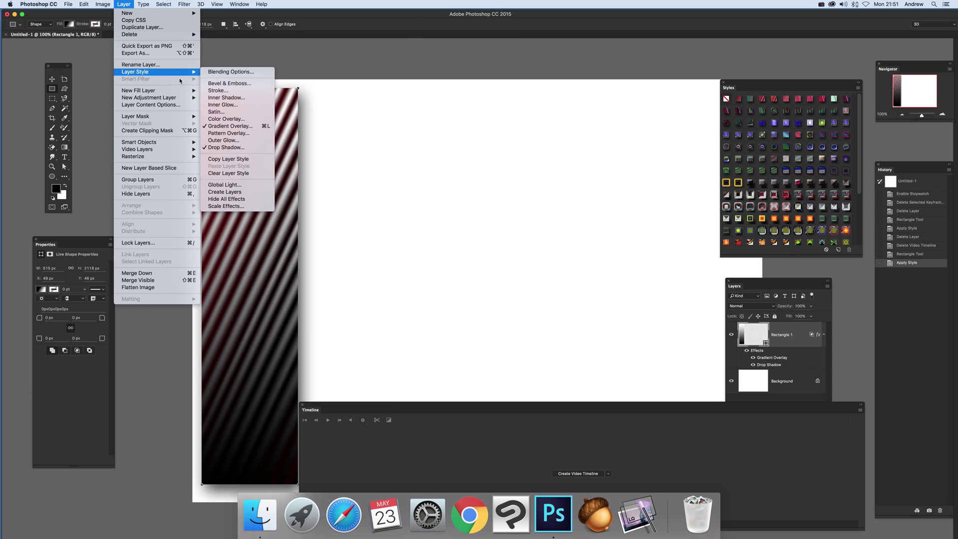
left_click(222, 148)
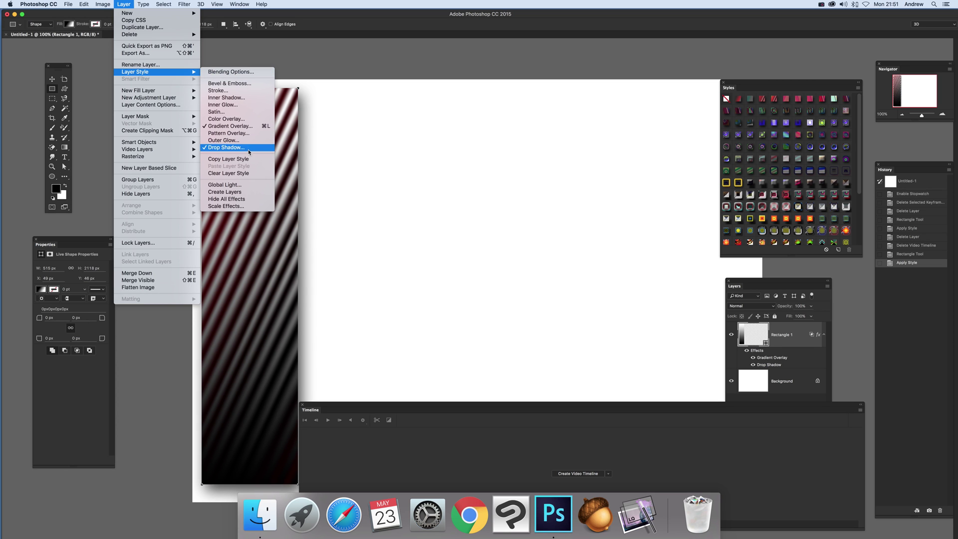
left_click_drag(361, 410, 397, 332)
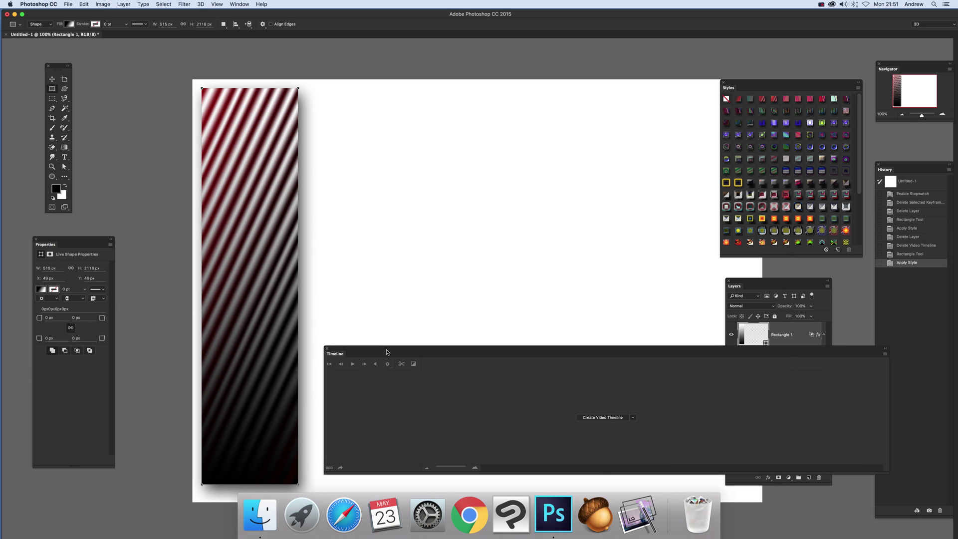
- Create a video timeline for Rectangle 1 from the Timeline panel
left_click(239, 4)
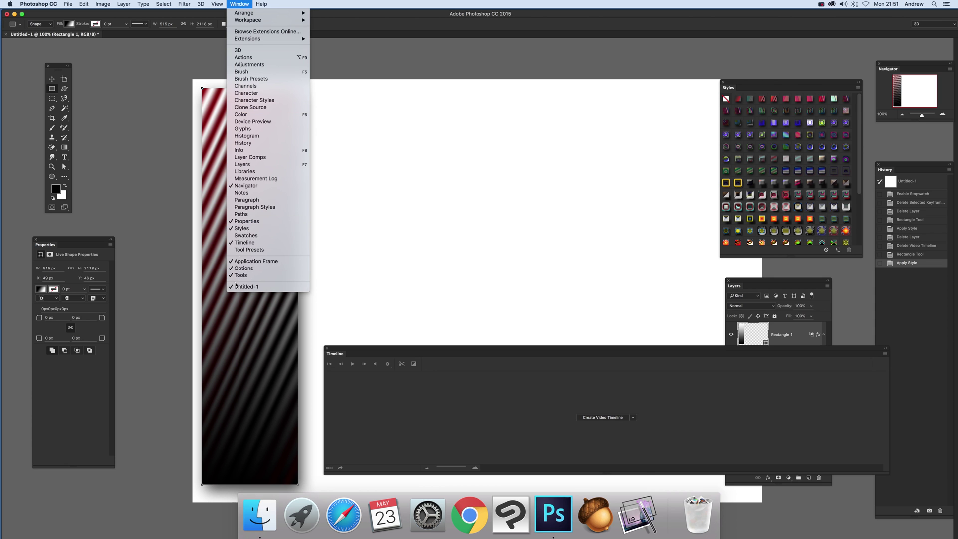
left_click(617, 424)
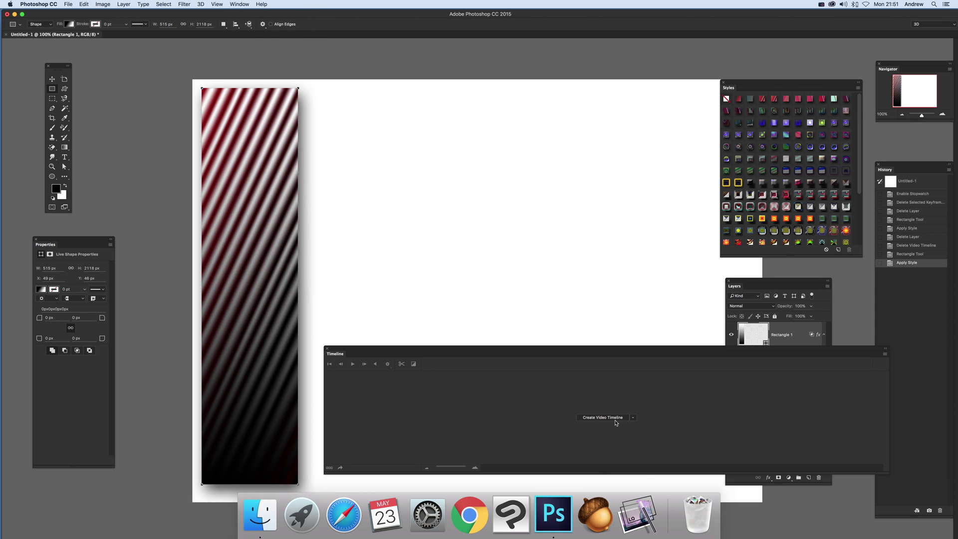
left_click(604, 418)
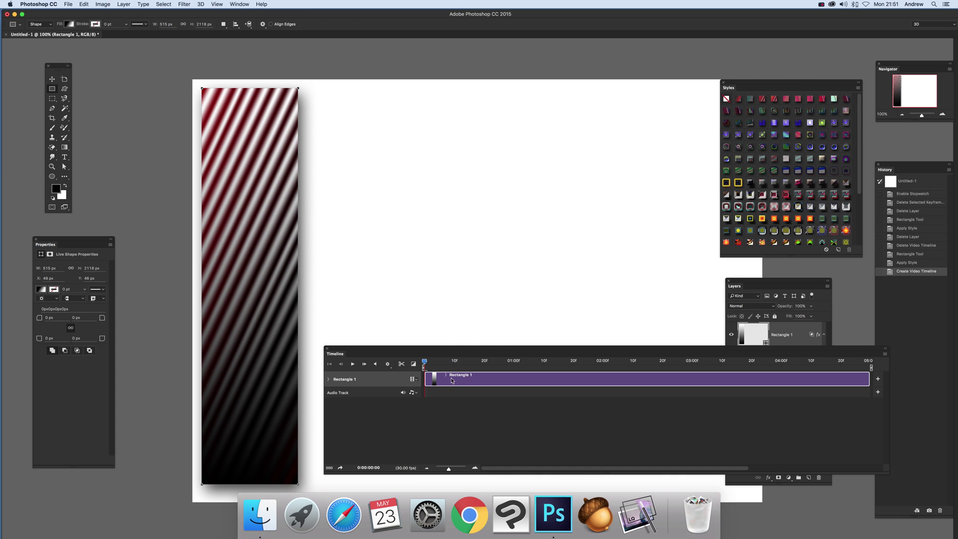
- Enable the Style stopwatch on Rectangle 1 at frame zero and move the playhead to 1:06
left_click_drag(454, 355, 453, 372)
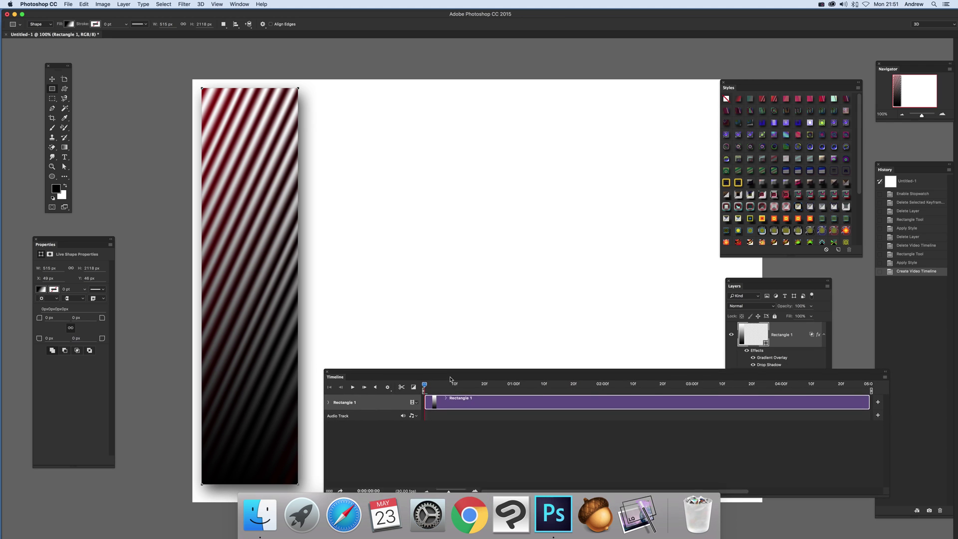
left_click(329, 398)
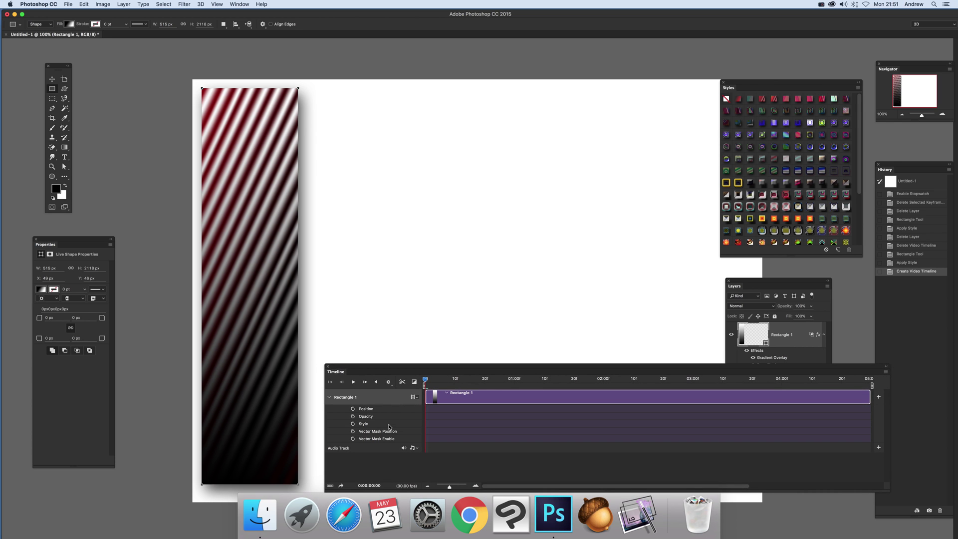
left_click(353, 424)
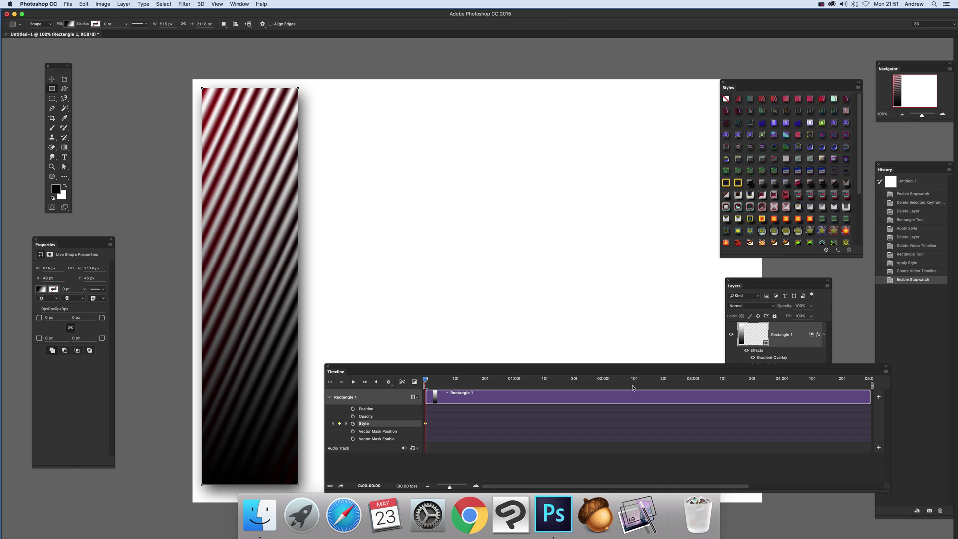
left_click_drag(426, 380, 531, 390)
left_click_drag(756, 283, 800, 229)
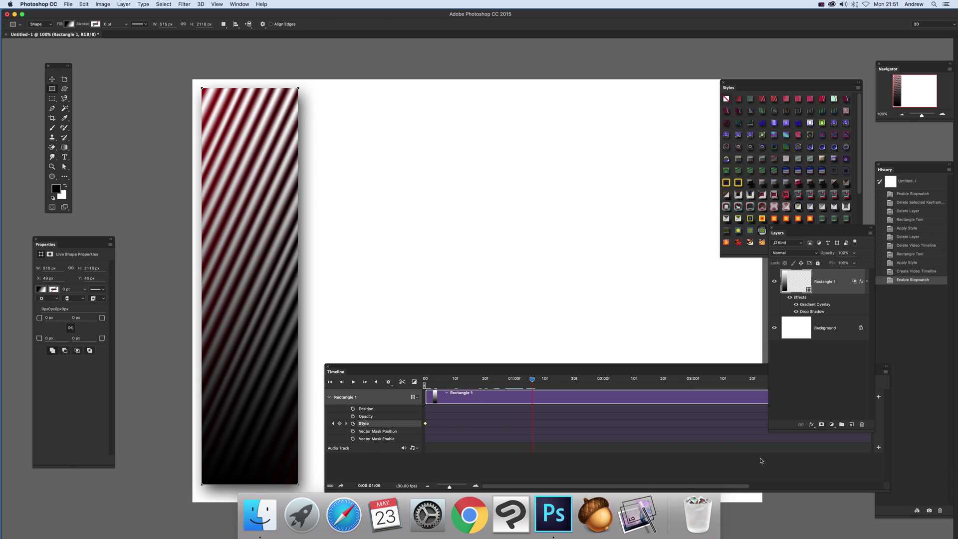
- Change the Gradient Overlay angle to 34° at one second to record a second Style keyframe
double_click(813, 306)
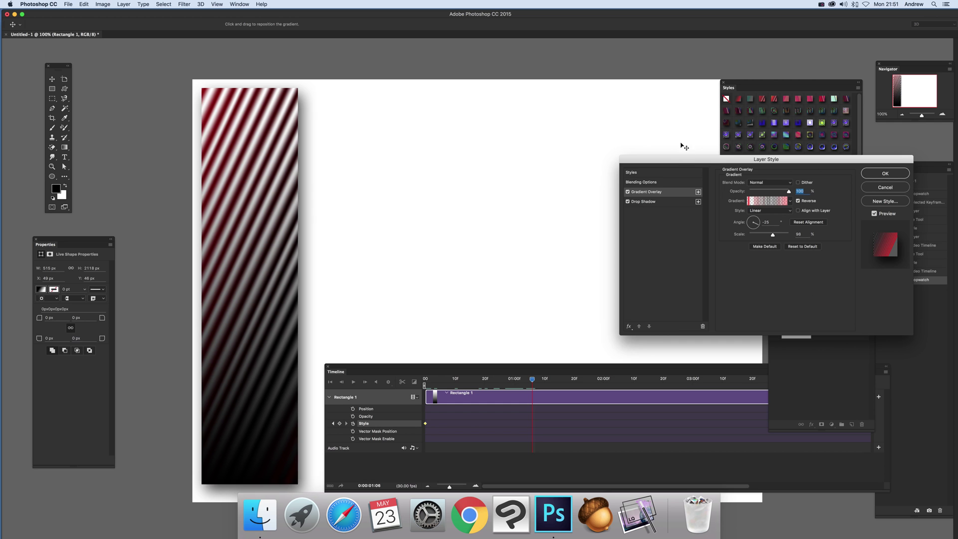
left_click_drag(676, 162, 694, 164)
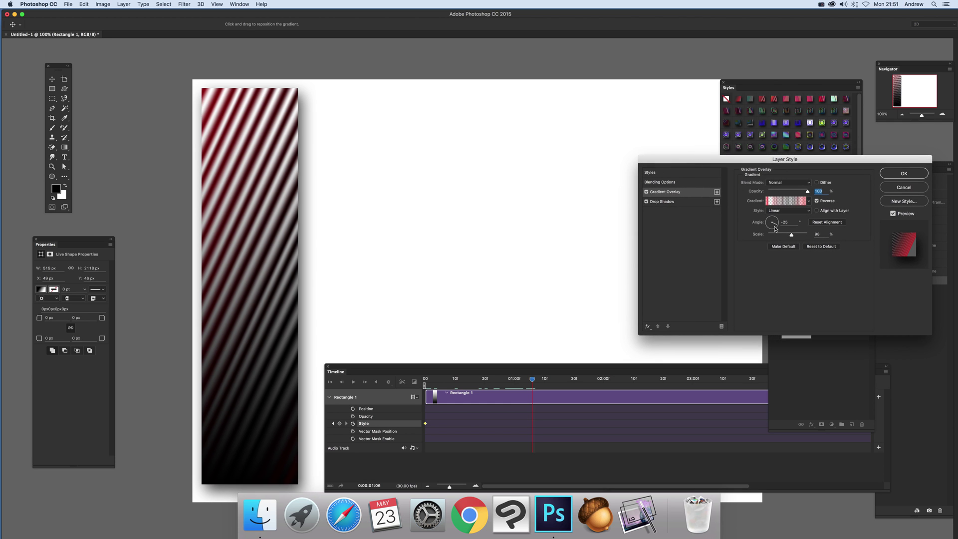
mouse_move(777, 226)
left_mouse_down()
mouse_move(772, 241)
mouse_move(777, 219)
left_mouse_up()
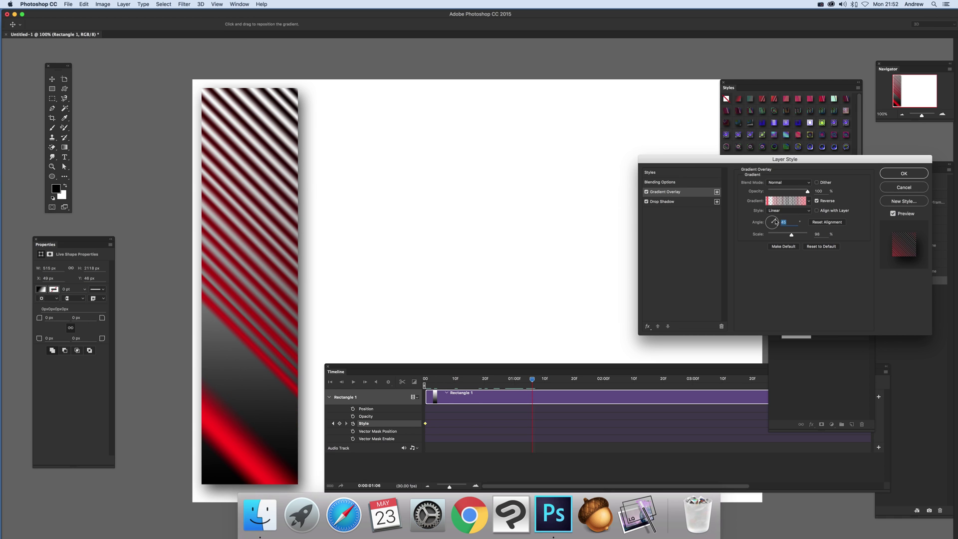
left_click_drag(776, 222, 777, 218)
left_click(902, 174)
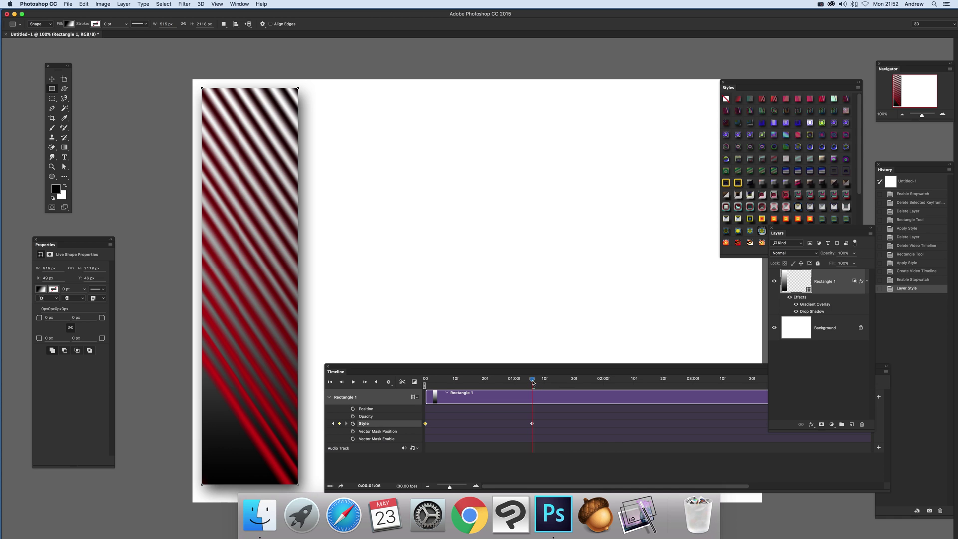
left_click(548, 387)
key("space")
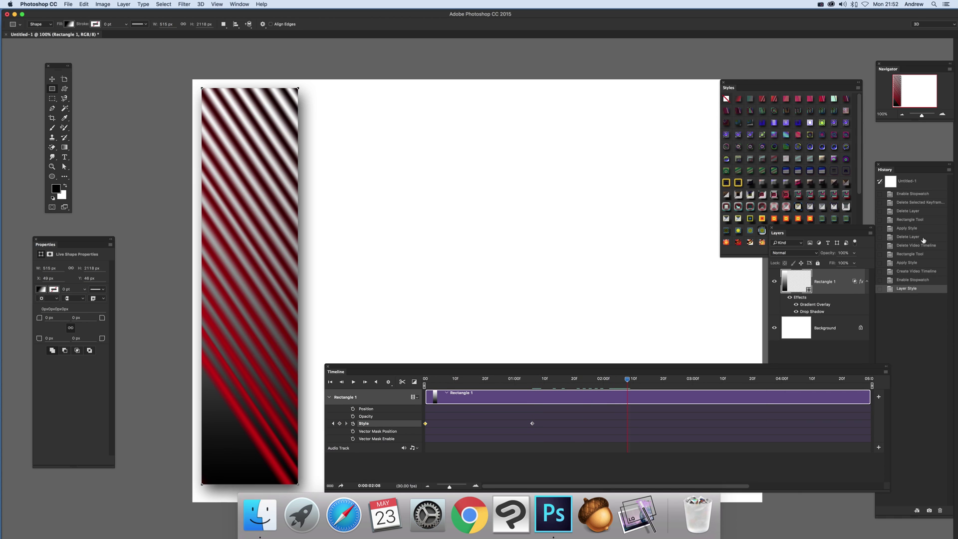
- Set the Gradient Overlay angle to -86° for a third keyframe, then move the playhead to 3:21
double_click(815, 304)
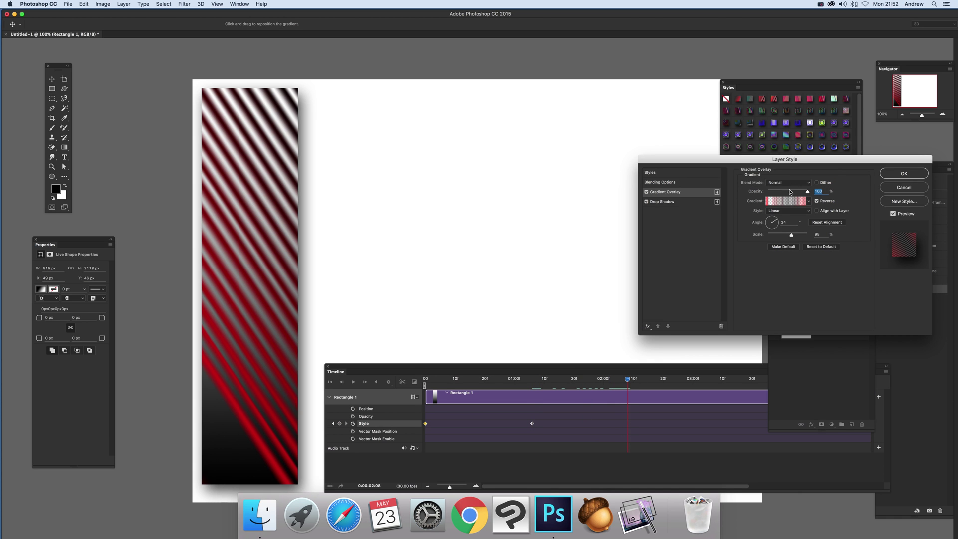
left_click_drag(772, 225, 806, 238)
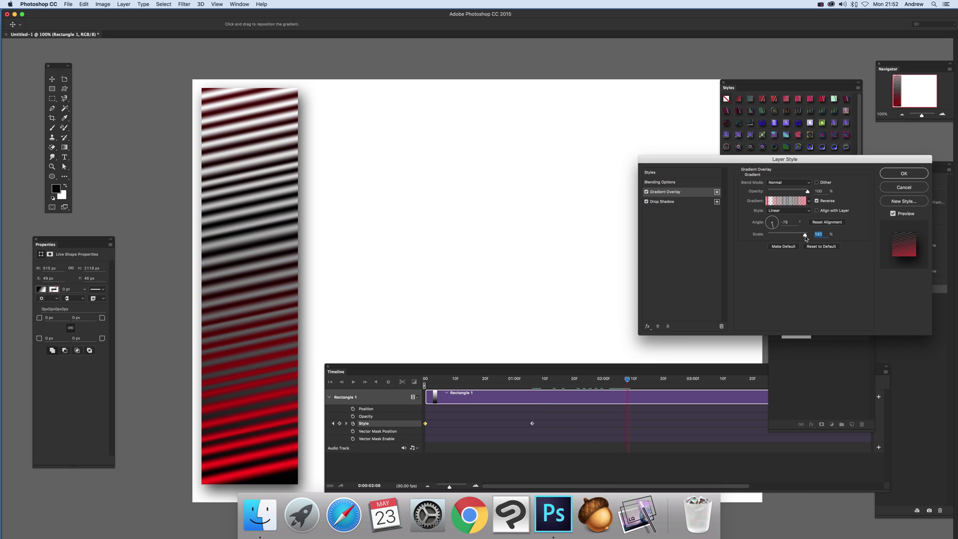
left_click(773, 230)
left_click(900, 174)
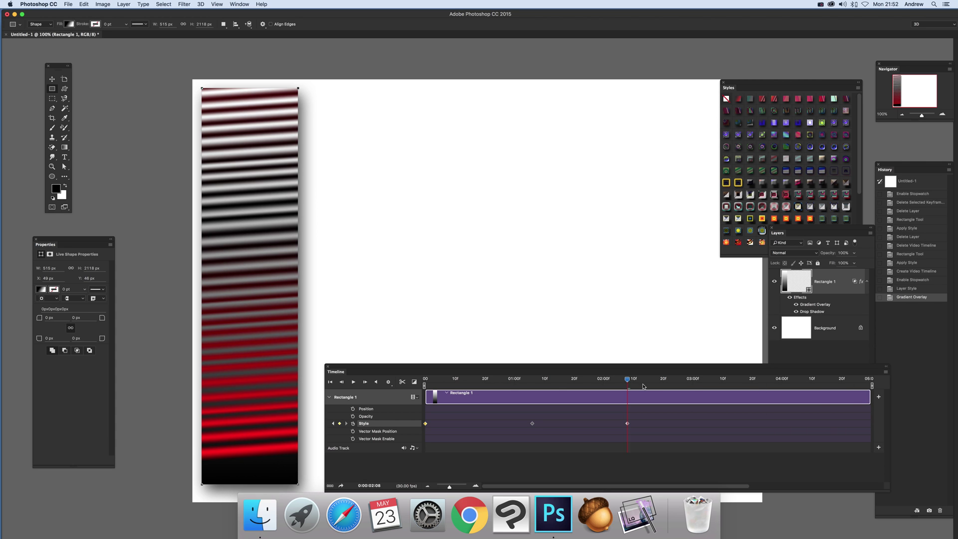
left_click_drag(627, 379, 756, 385)
- At 3:21, rotate the stripe gradient back toward diagonal to add a fourth Style keyframe
double_click(808, 305)
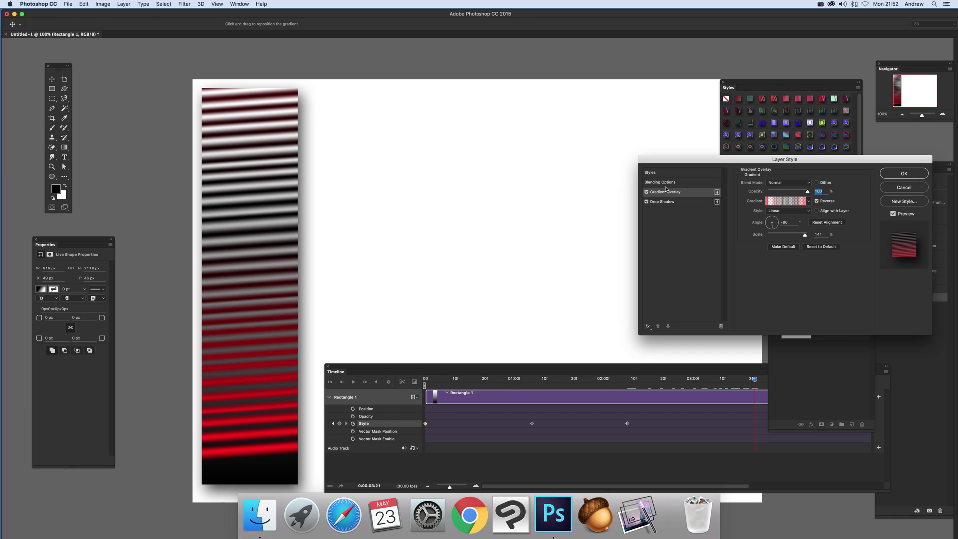
left_click_drag(771, 226, 808, 236)
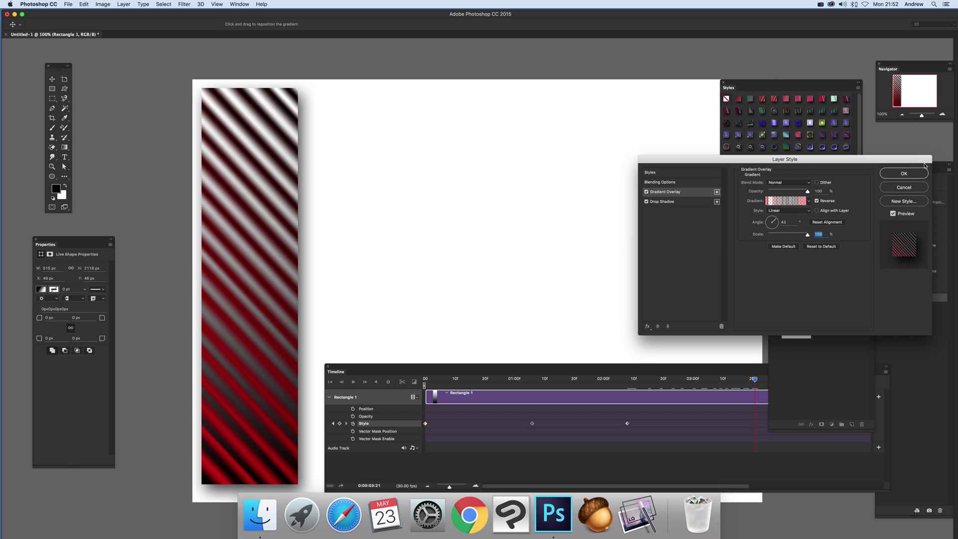
left_click(900, 173)
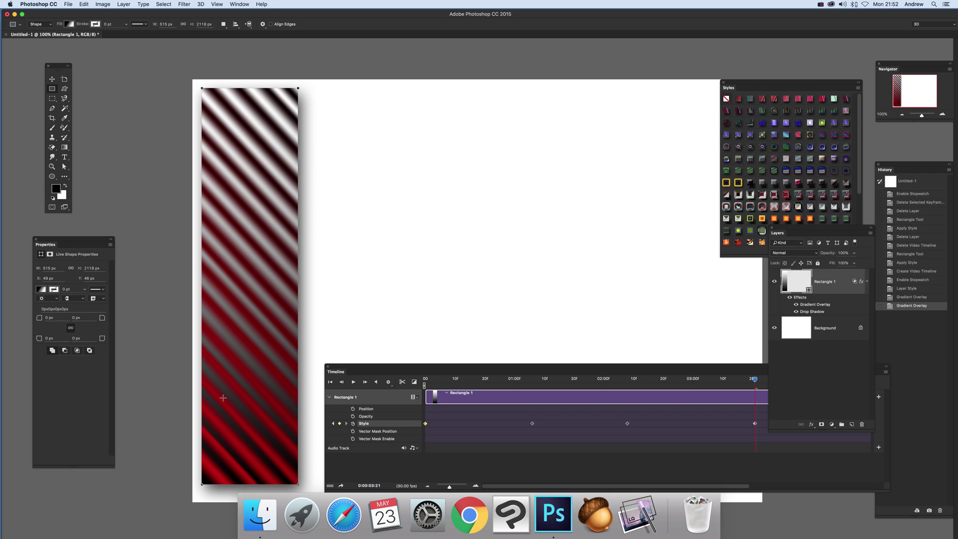
left_click(329, 399)
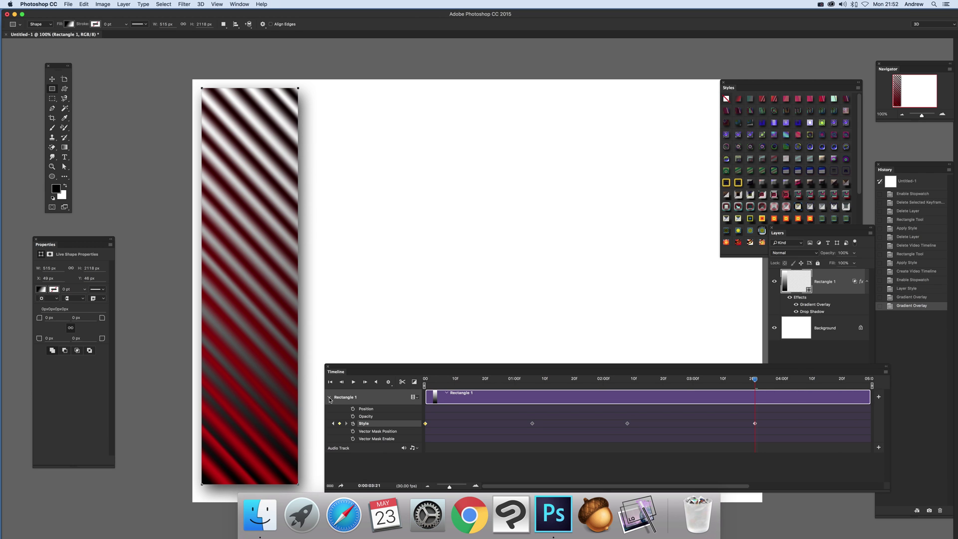
- Convert the striped Rectangle 1 layer into a smart object
left_click(133, 4)
mouse_move(148, 142)
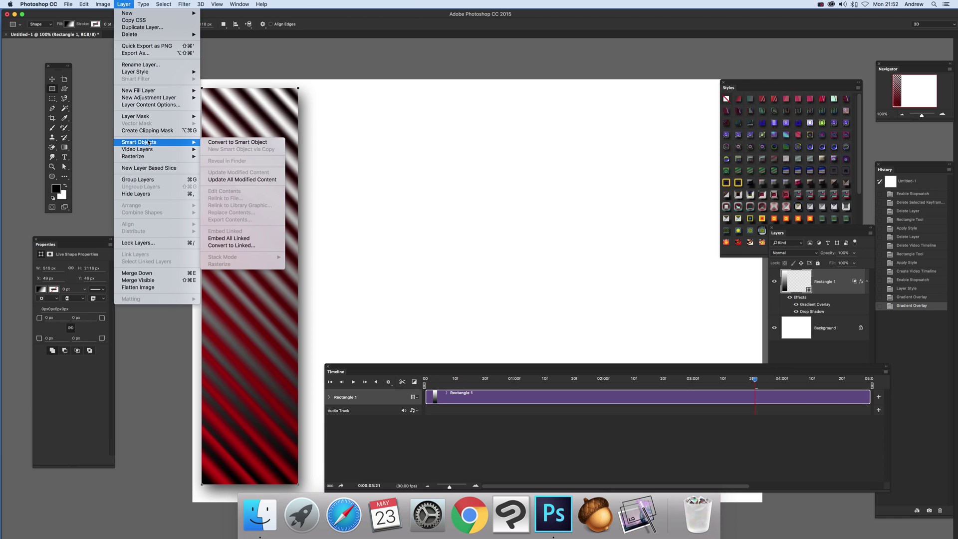
left_click(231, 142)
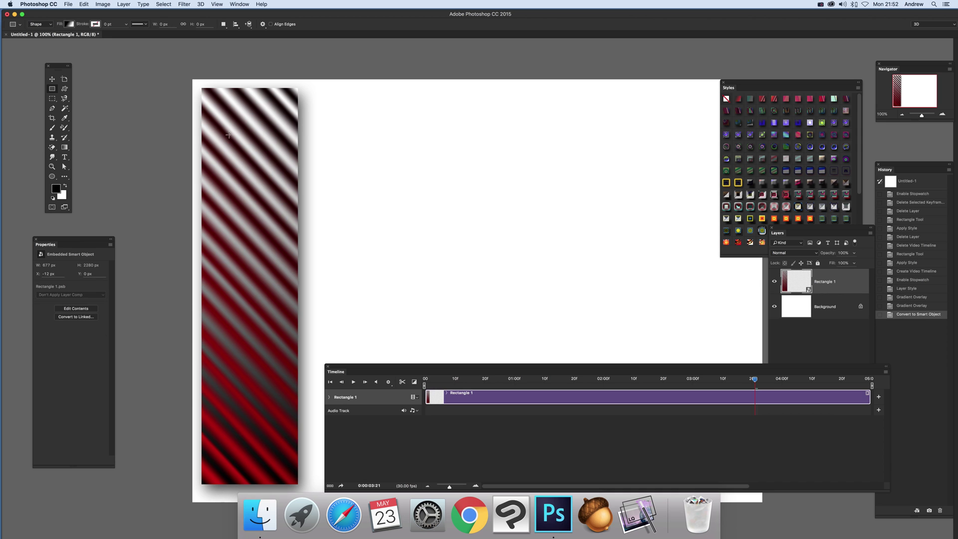
left_click(52, 79)
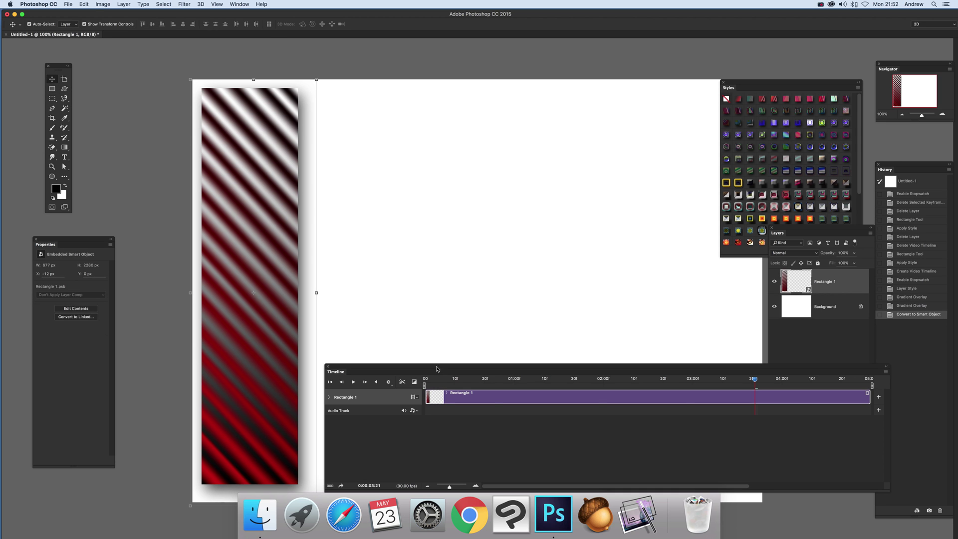
- Alt-drag copies of the striped tile rightward to make six side-by-side panels
left_click_drag(437, 368, 539, 404)
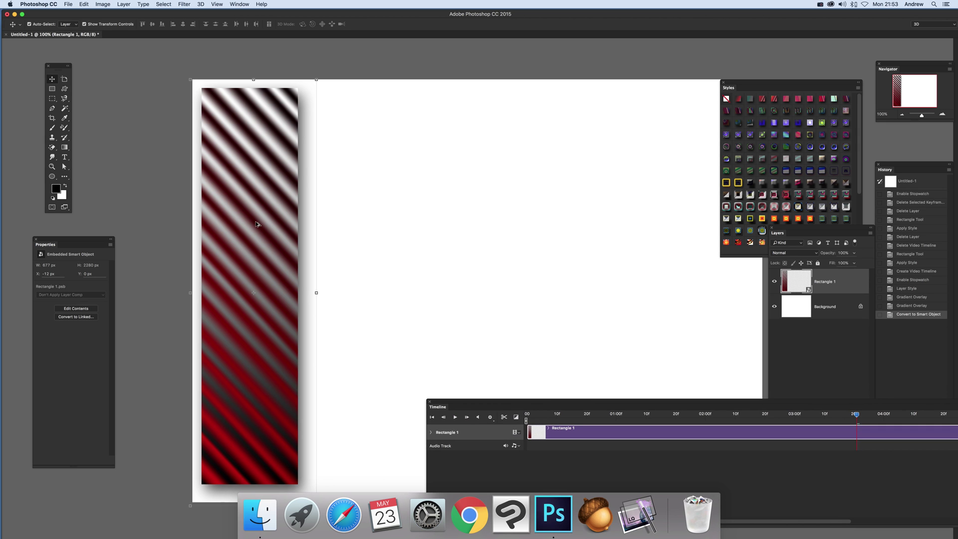
left_click_drag(259, 224, 625, 173)
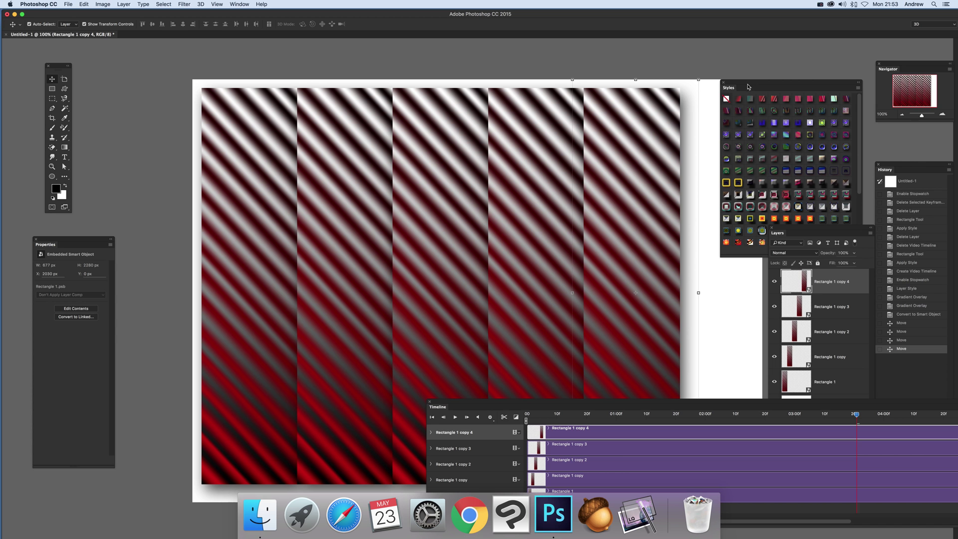
left_click_drag(748, 87, 809, 74)
left_click_drag(627, 130, 724, 130)
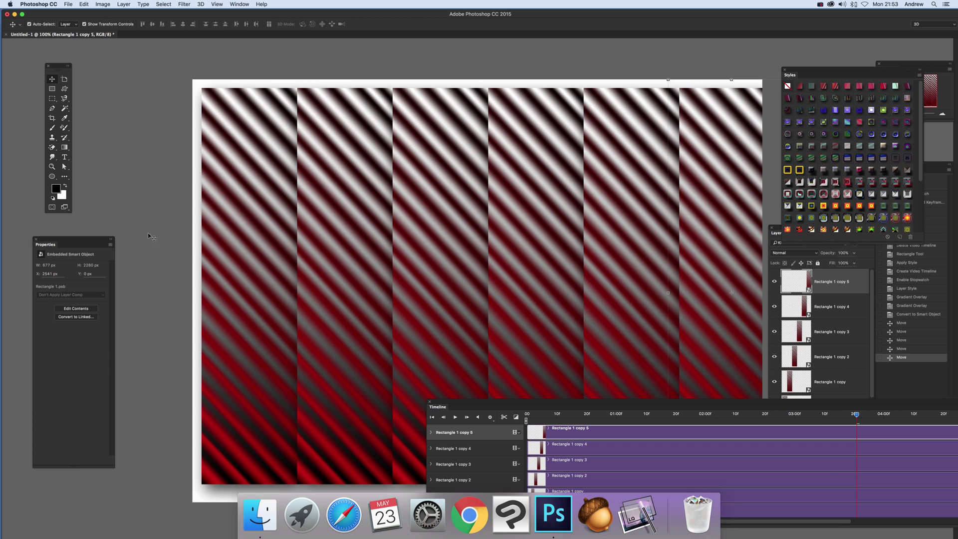
- Play the six-tile stripe animation, stop near 02:00, and lower the Timeline panel
left_click(455, 418)
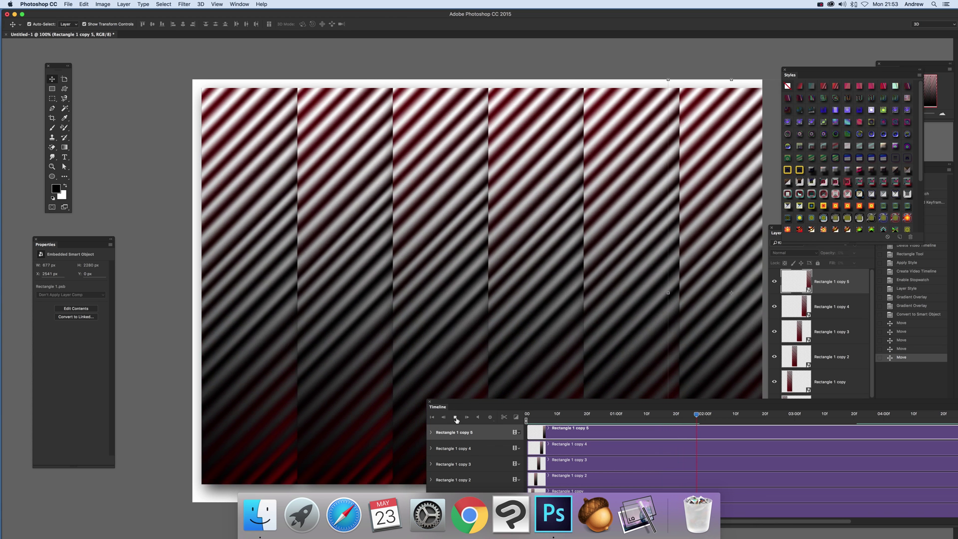
left_click(454, 417)
left_click_drag(519, 405, 511, 477)
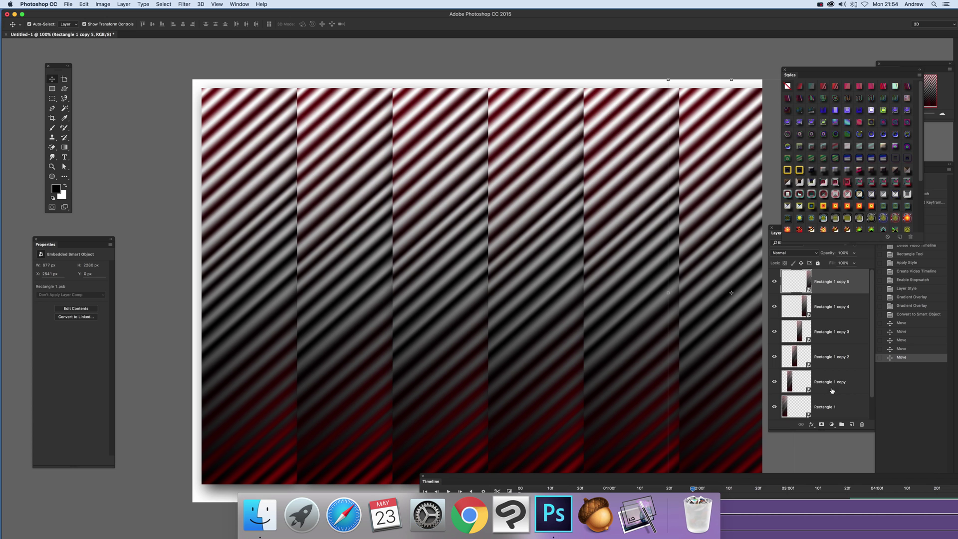
- Select all six tile layers and convert them into one smart object
left_click(829, 406)
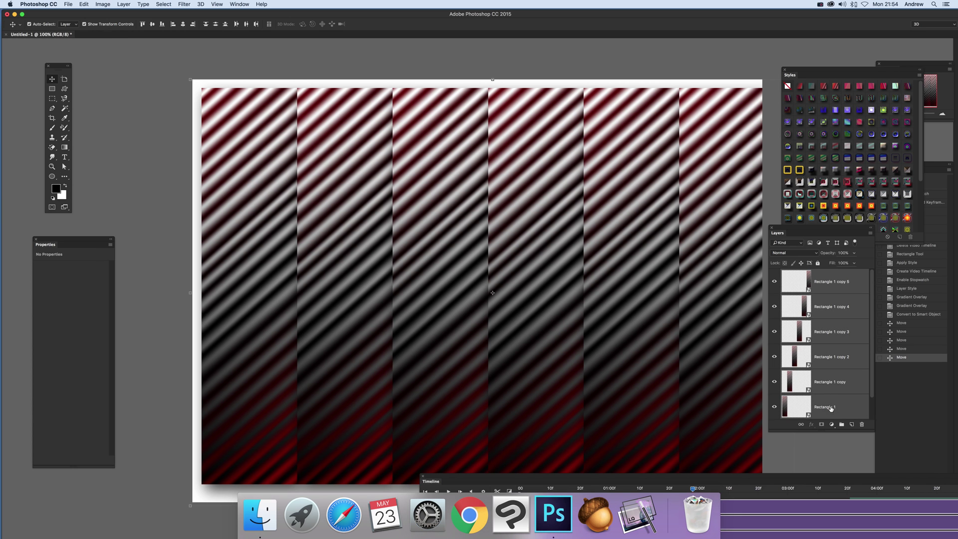
left_click(124, 4)
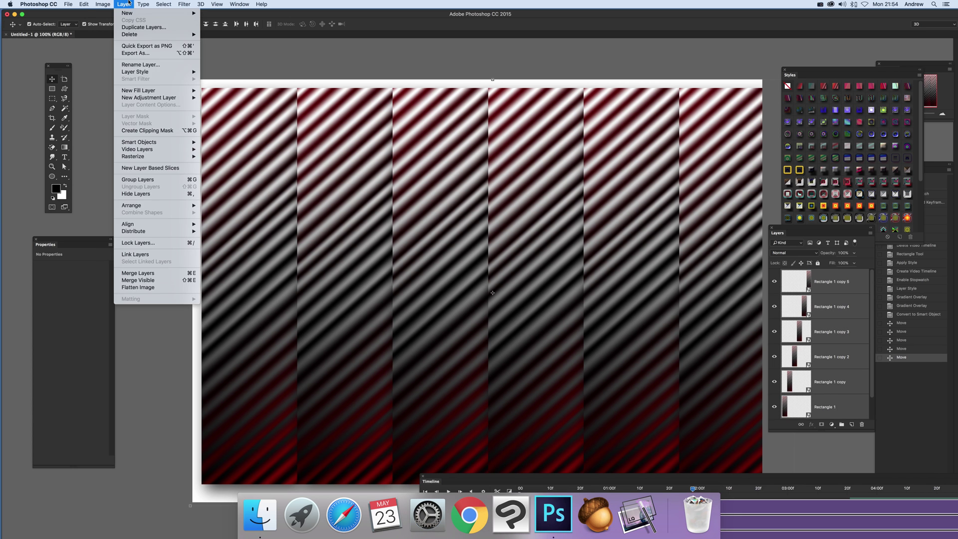
mouse_move(155, 142)
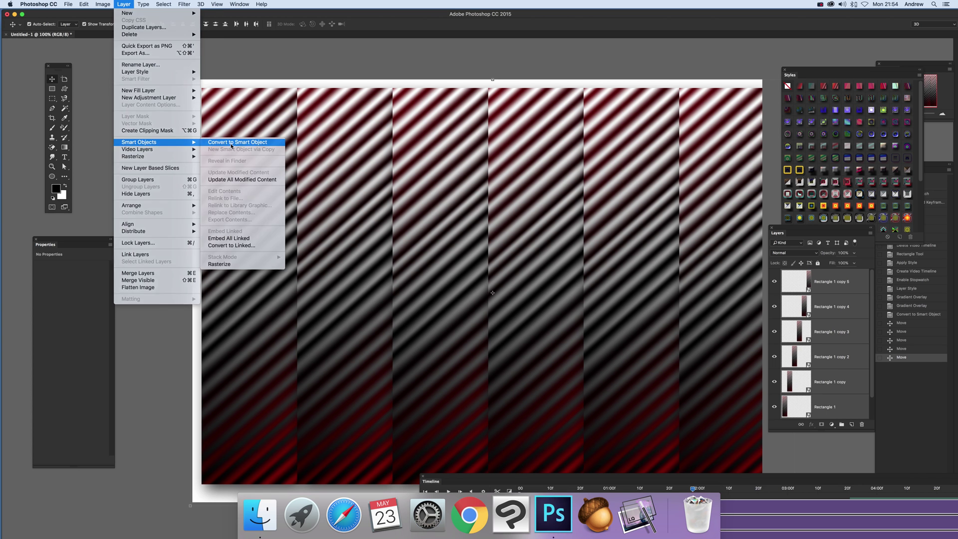
left_click(235, 144)
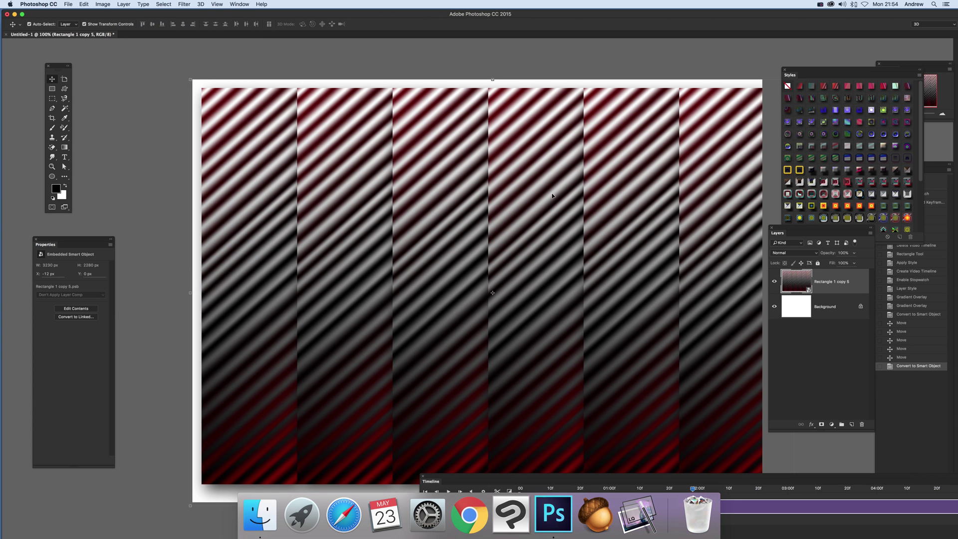
- Scale the combined tile to 67%, move it upper left, rotate 30°, and Alt-drag a copy
left_click_drag(189, 81, 390, 220)
left_click_drag(454, 258, 199, 130)
left_click_drag(541, 90, 582, 227)
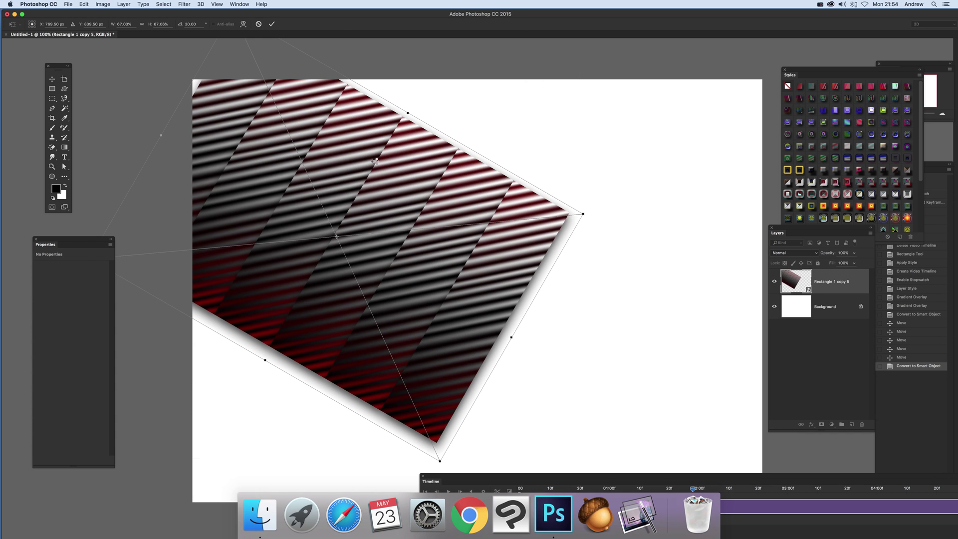
key("Return")
left_click_drag(355, 152, 717, 89)
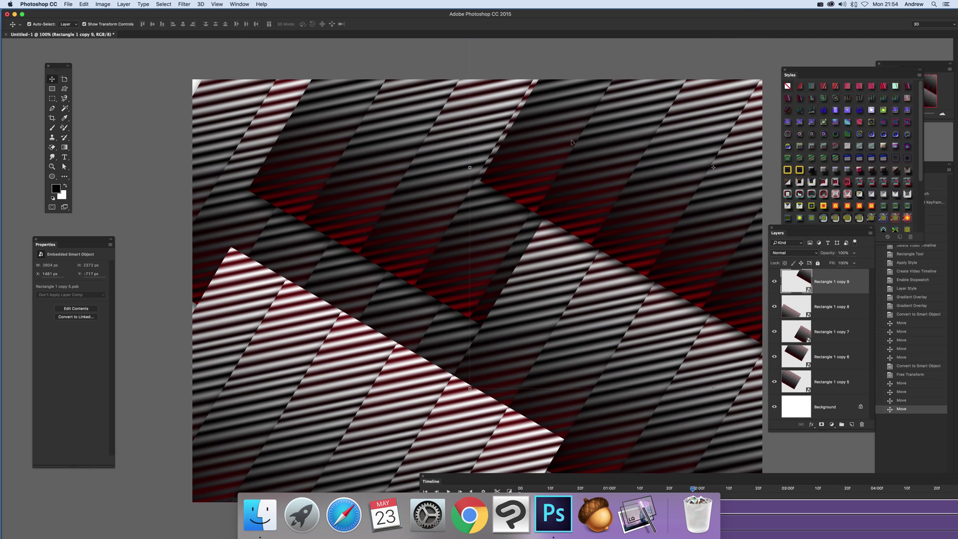
- Play and stop the tilted-tile animation, then Shift-select layers through Rectangle 1 copy 5
left_click_drag(748, 481, 667, 358)
left_click(368, 369)
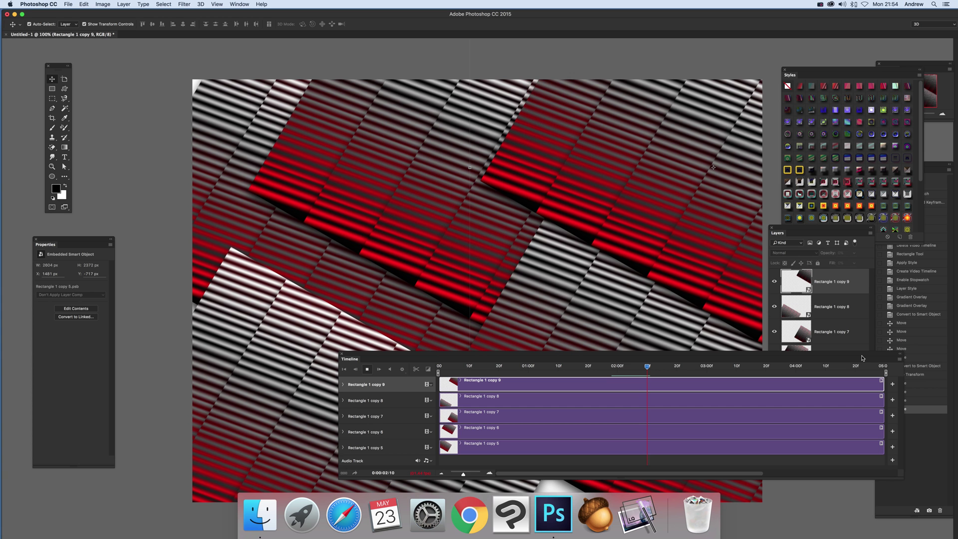
left_click(367, 370)
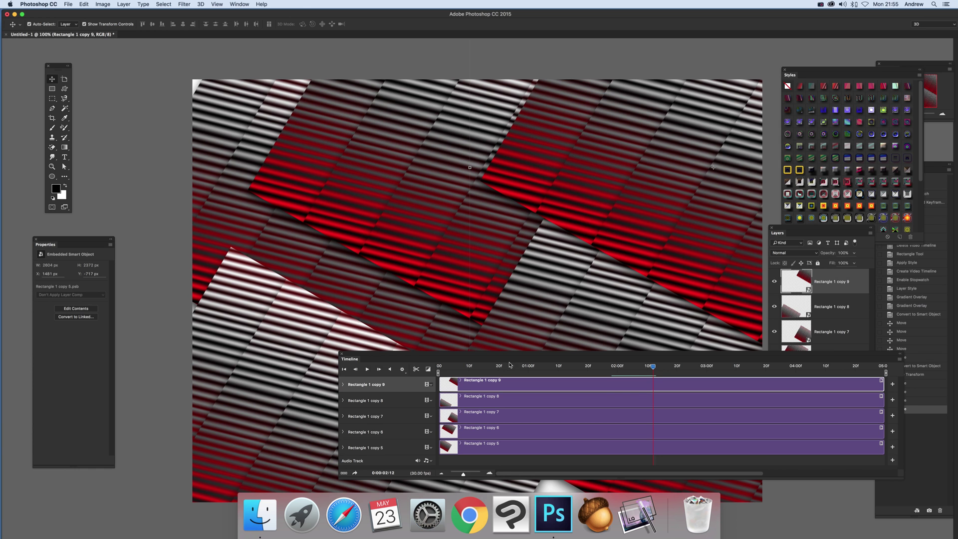
left_click_drag(510, 360, 374, 385)
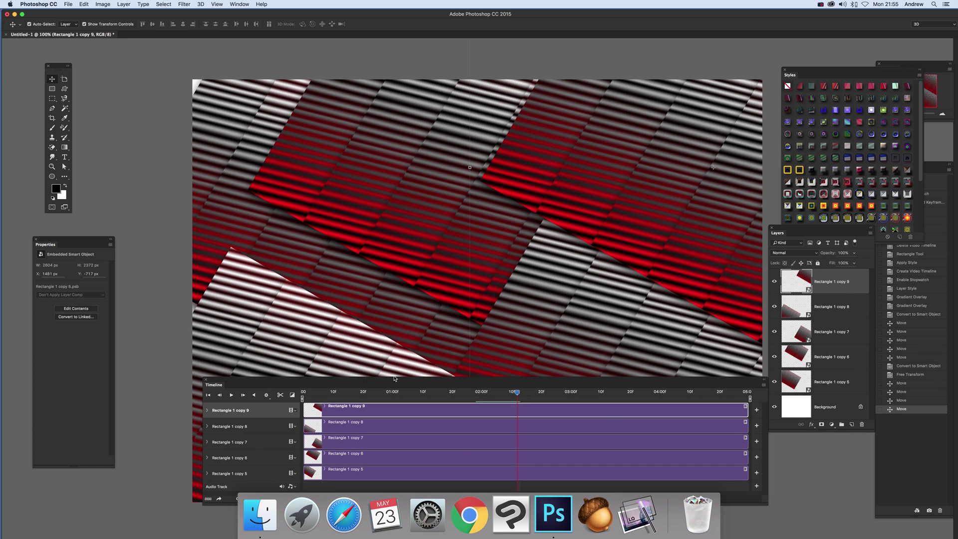
left_click(834, 387, "shift")
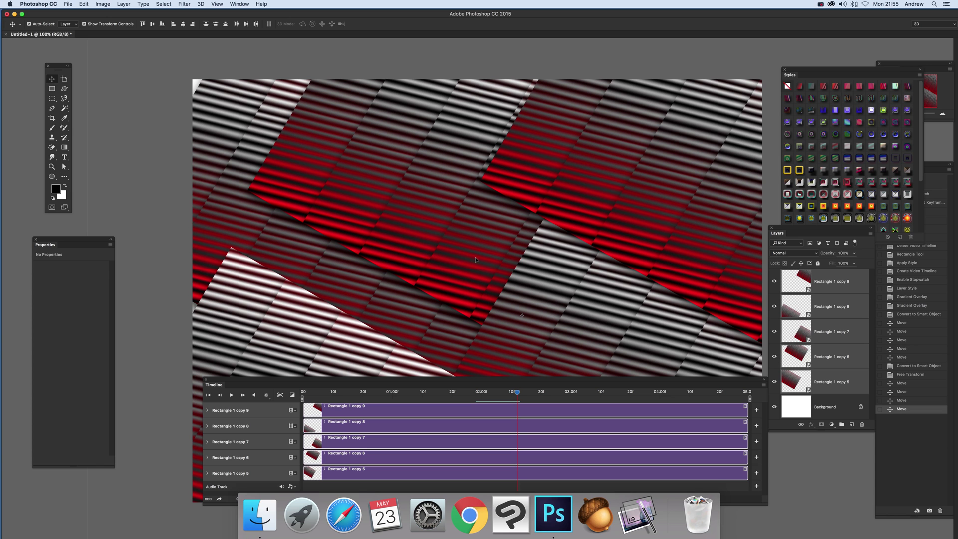
- Convert the five tilted tile layers to a smart object via Layer > Smart Objects
left_click(123, 4)
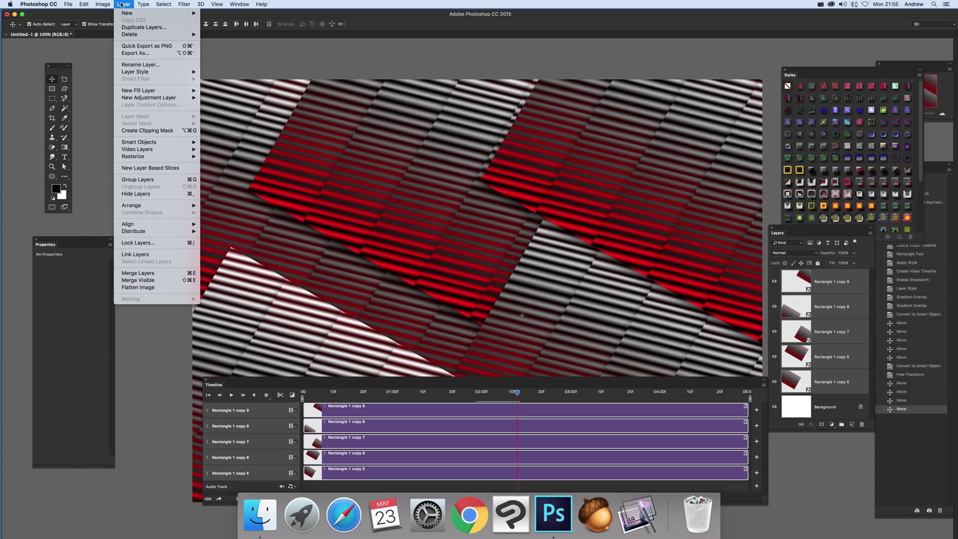
mouse_move(165, 143)
left_click(234, 143)
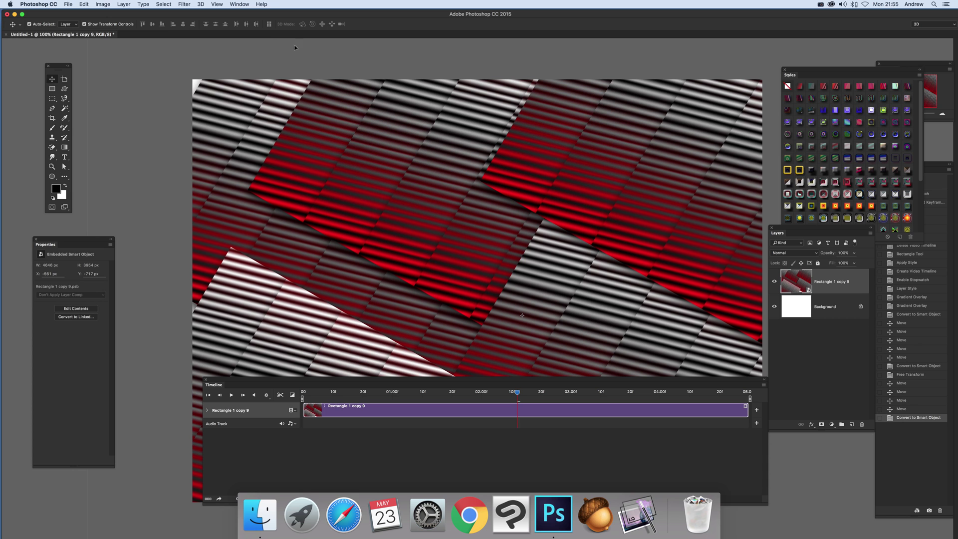
- Apply a Filter > Distort > Twirl smart filter at angle 344 to Rectangle 1 copy 9
left_click(193, 5)
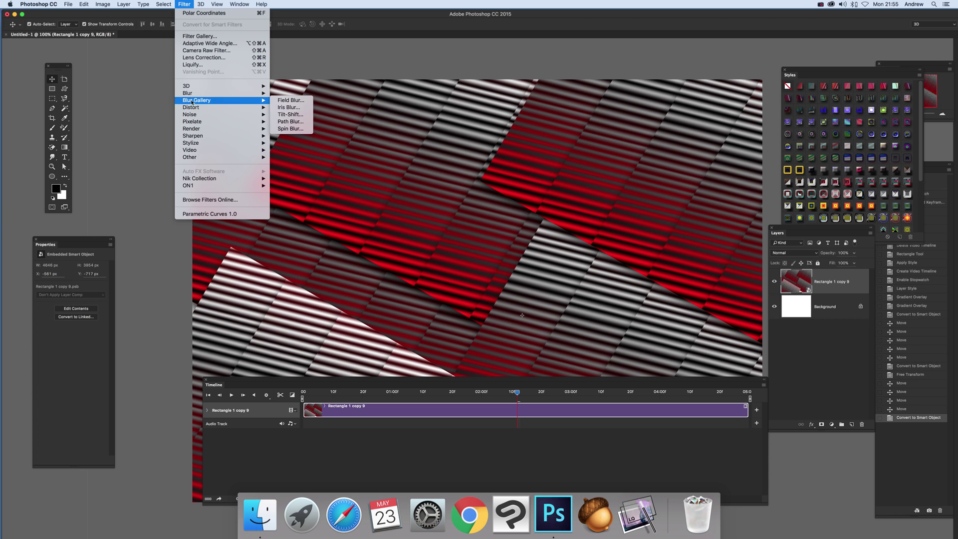
mouse_move(196, 108)
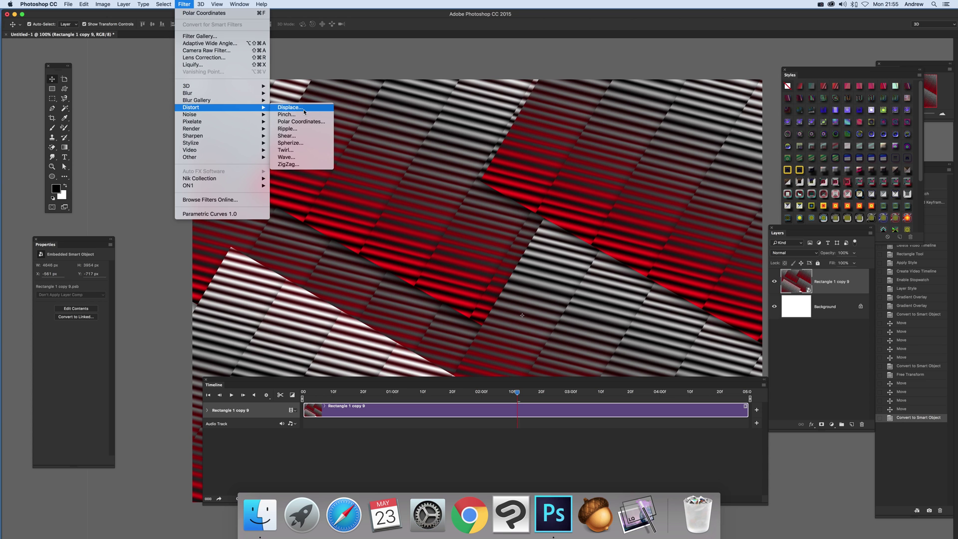
left_click(285, 151)
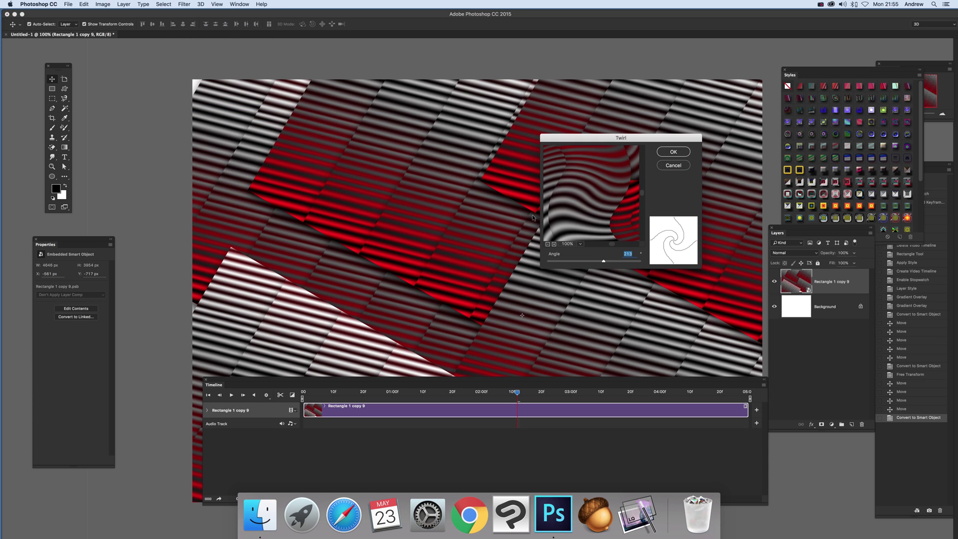
left_click_drag(606, 262, 612, 261)
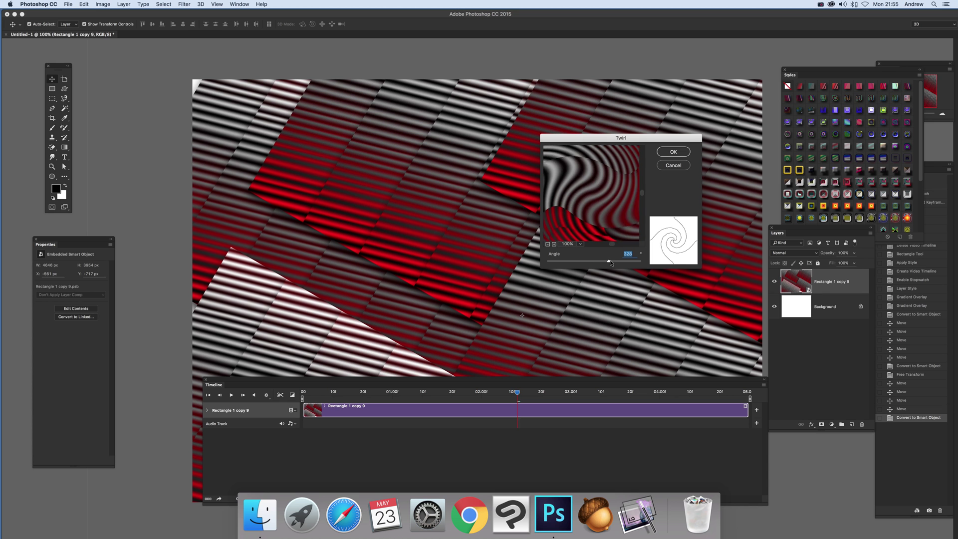
left_click(673, 151)
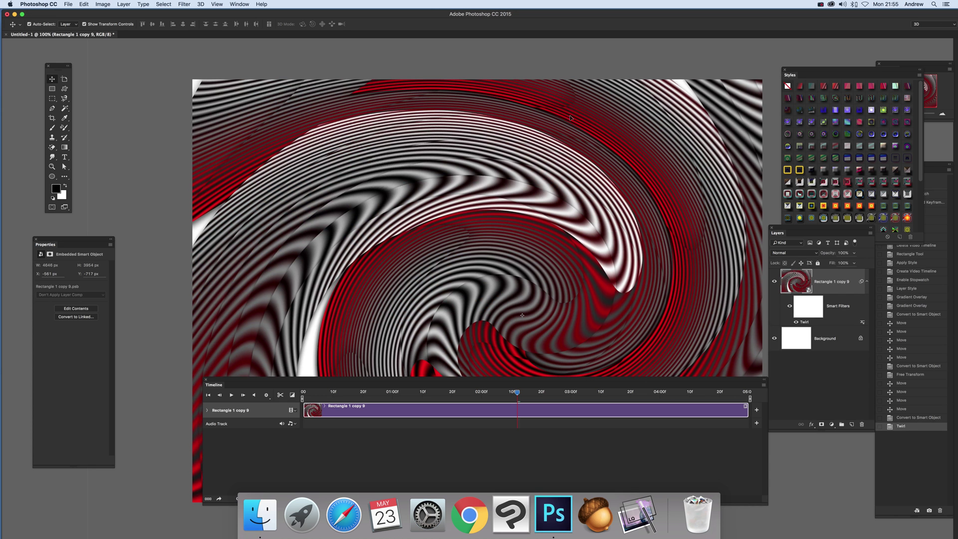
- Move the Timeline panel down and replay the twirled spiral from an earlier frame
left_click_drag(350, 382, 376, 446)
left_click(257, 458)
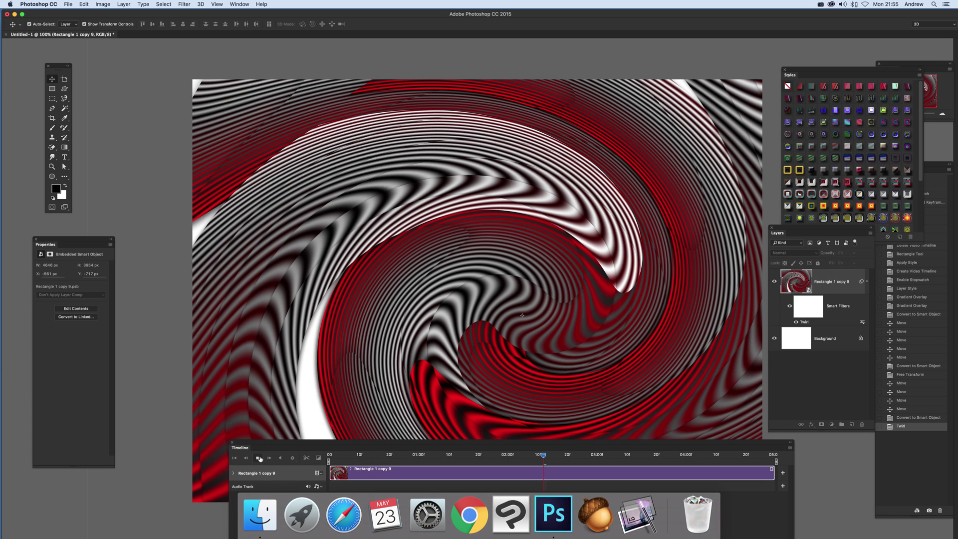
left_click(258, 458)
key("Left")
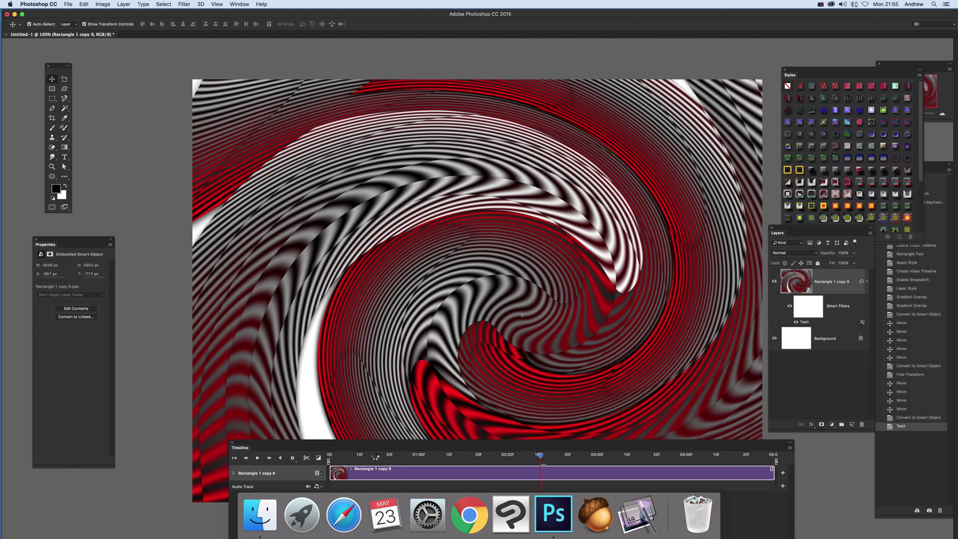
left_click(338, 455)
left_click(257, 458)
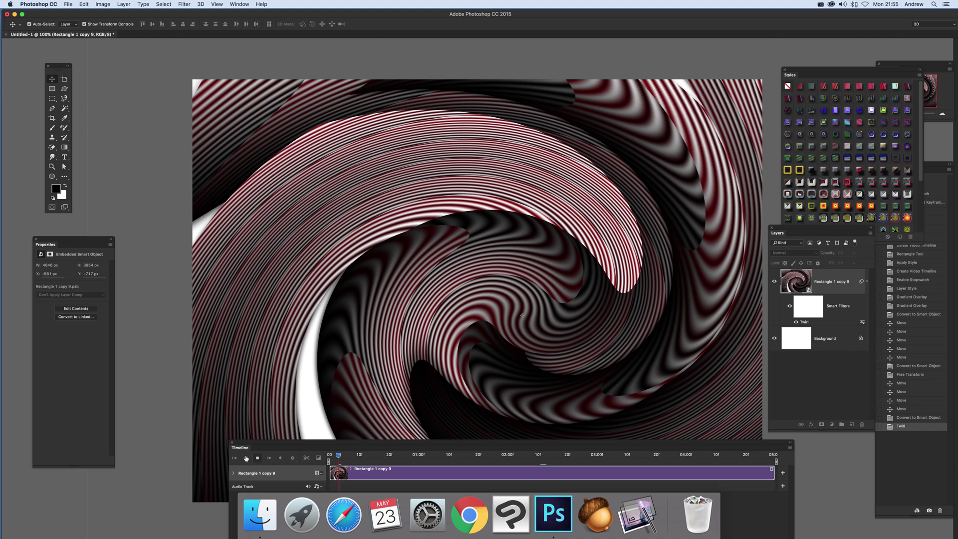